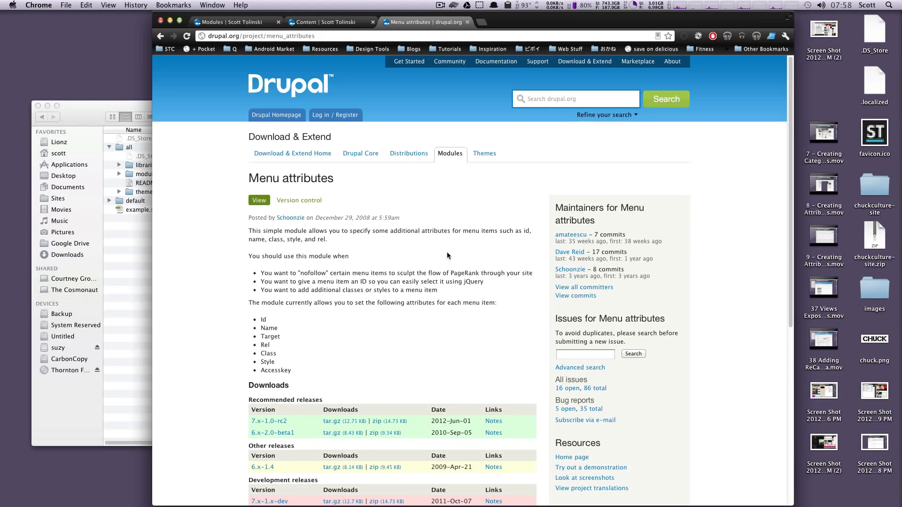
- Download the 7.x-1.0-rc2 tar.gz release of Menu attributes and place the module in the site's all/modules folder
left_click(338, 422)
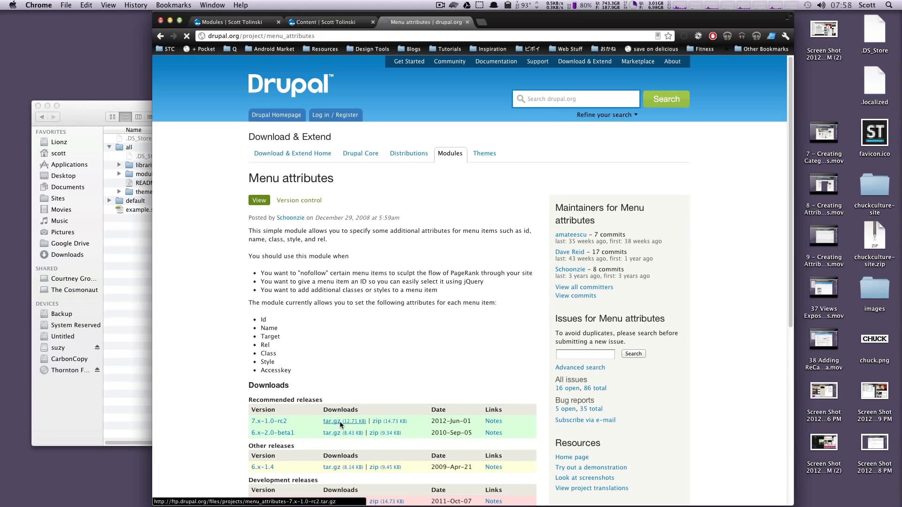
left_click(128, 260)
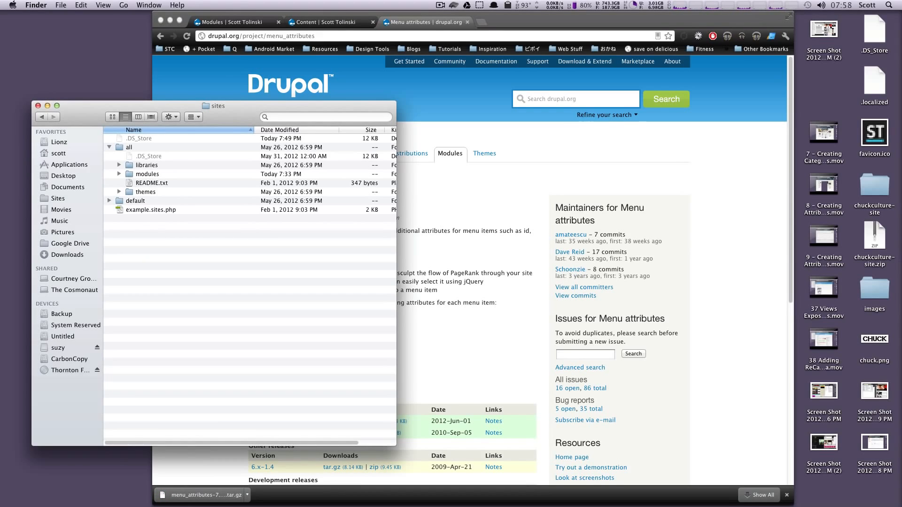
key("super+Tab")
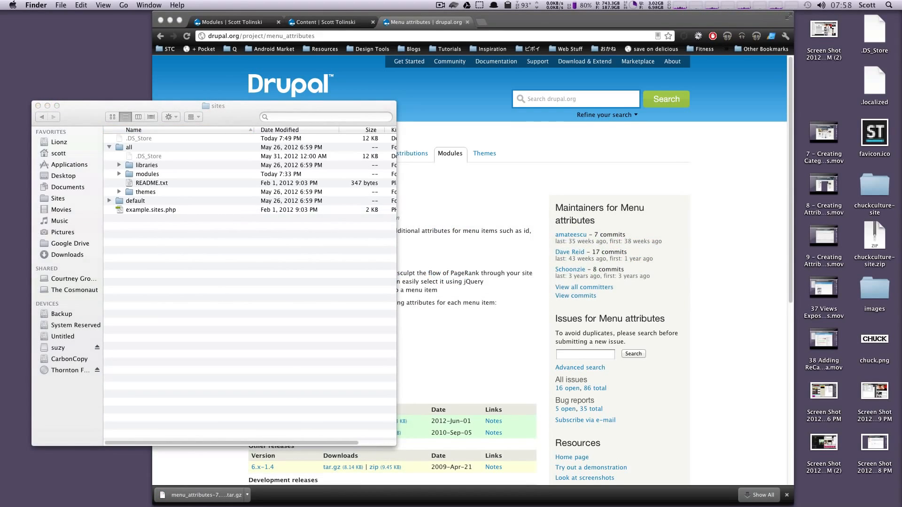
left_click_drag(901, 120, 156, 176)
left_click(472, 172)
- Reload the site's module list, filter it by "menu", and enable the Menu attributes module, saving the configuration
left_click(244, 22)
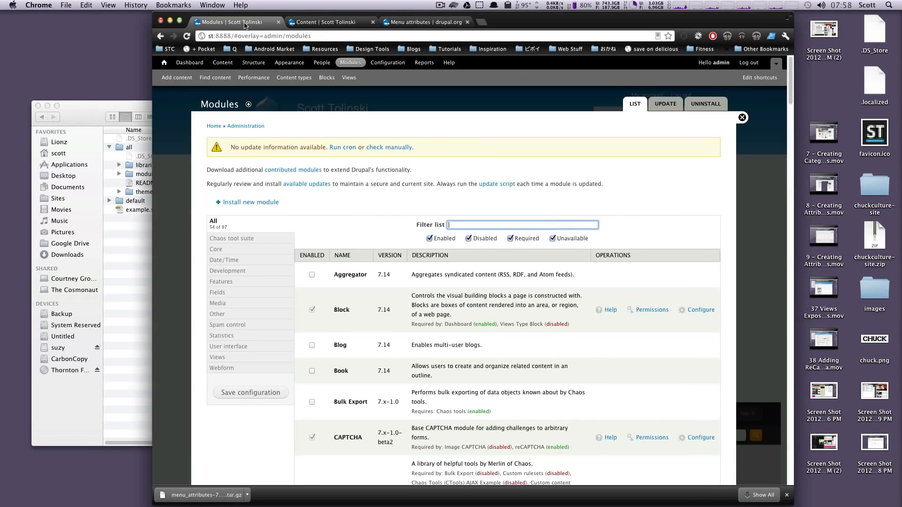
key("super+r")
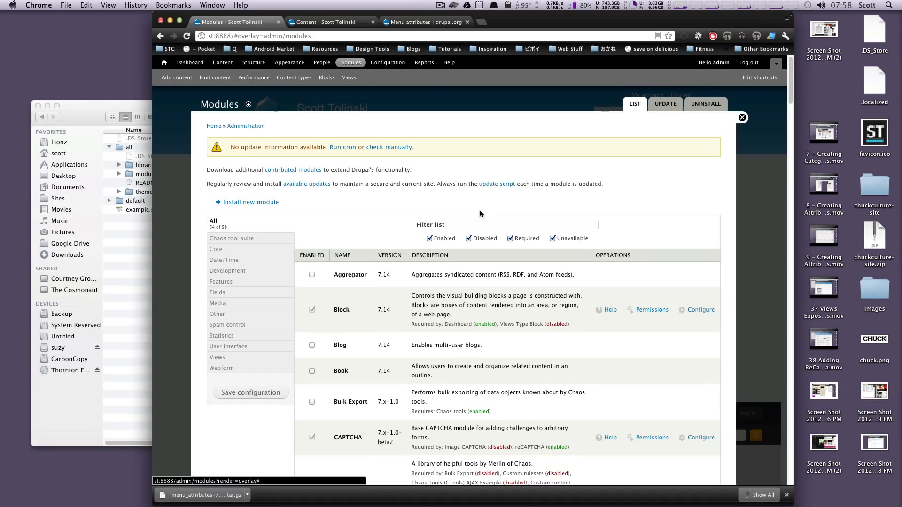
left_click(480, 224)
type("menu")
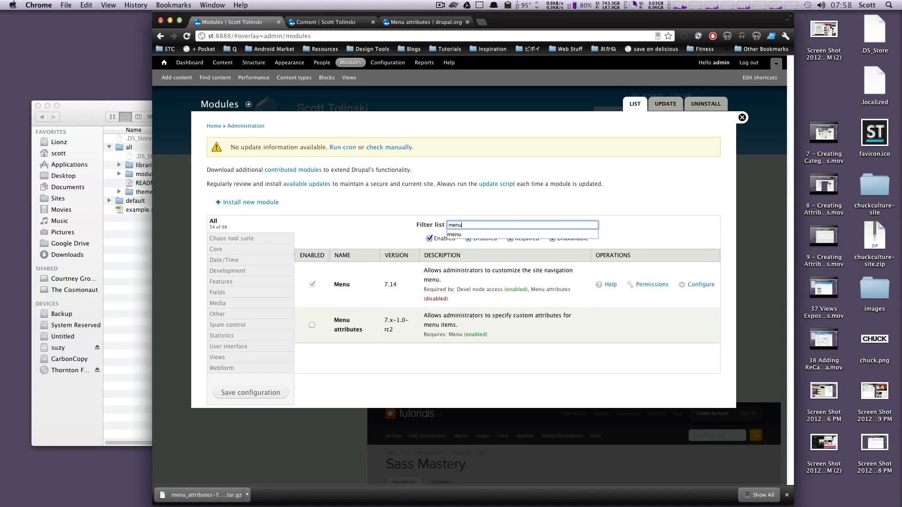
key("Down")
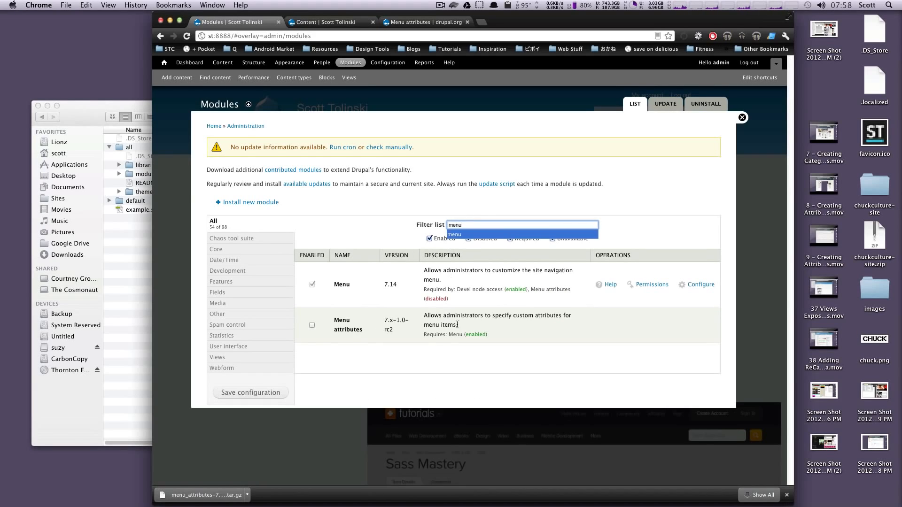
left_click(376, 211)
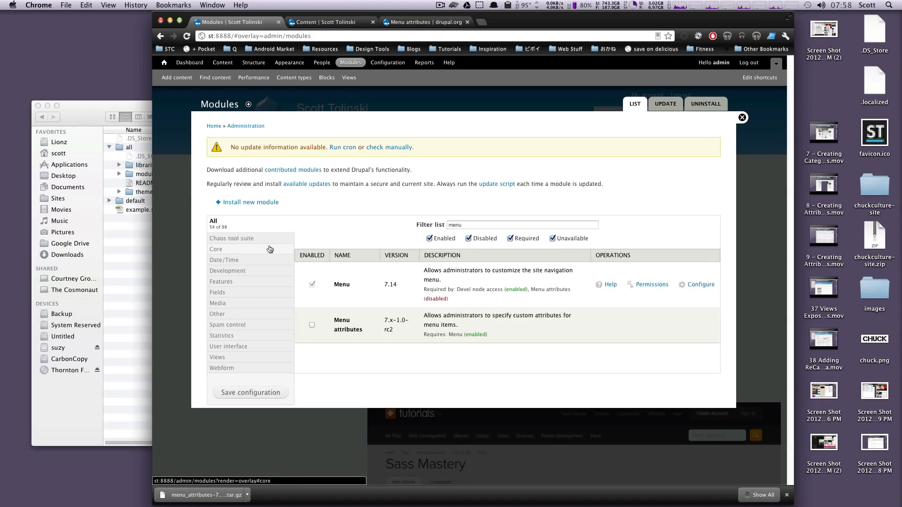
left_click(312, 326)
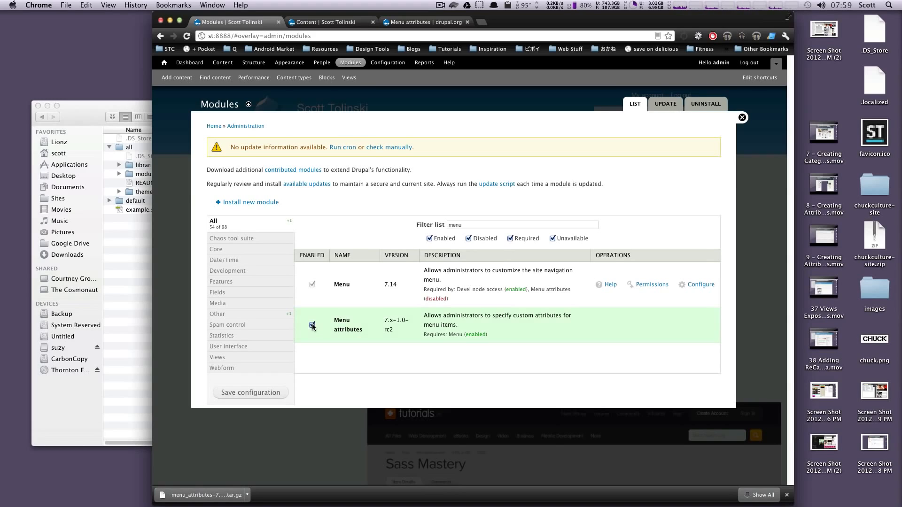
left_click(275, 397)
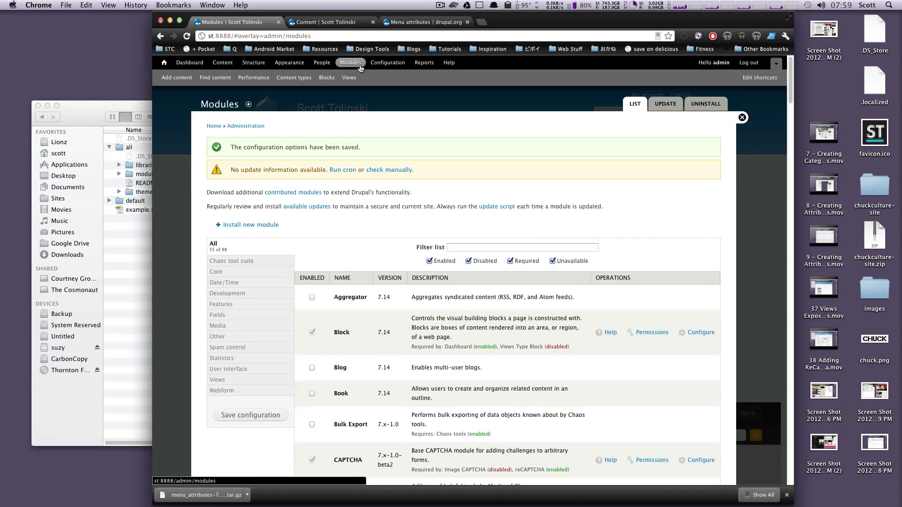
- Open the Projects link of the Main menu for editing
left_click(260, 66)
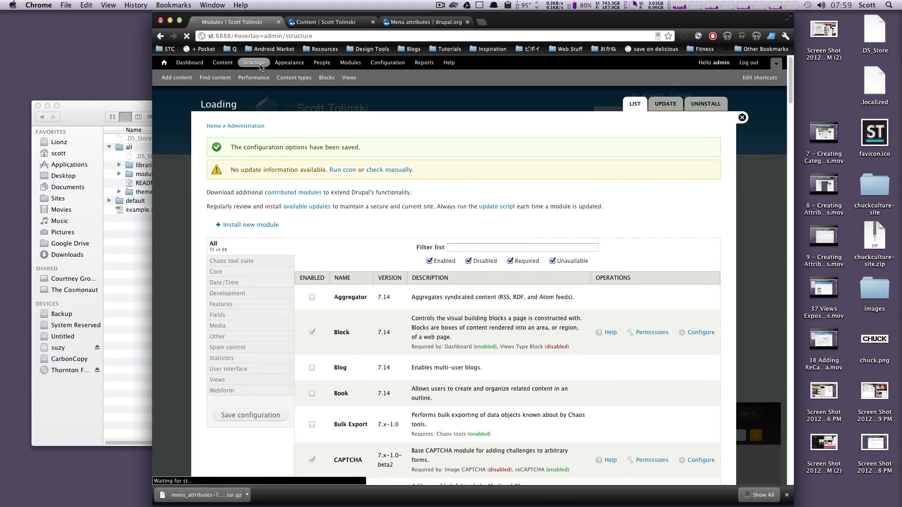
left_click(229, 200)
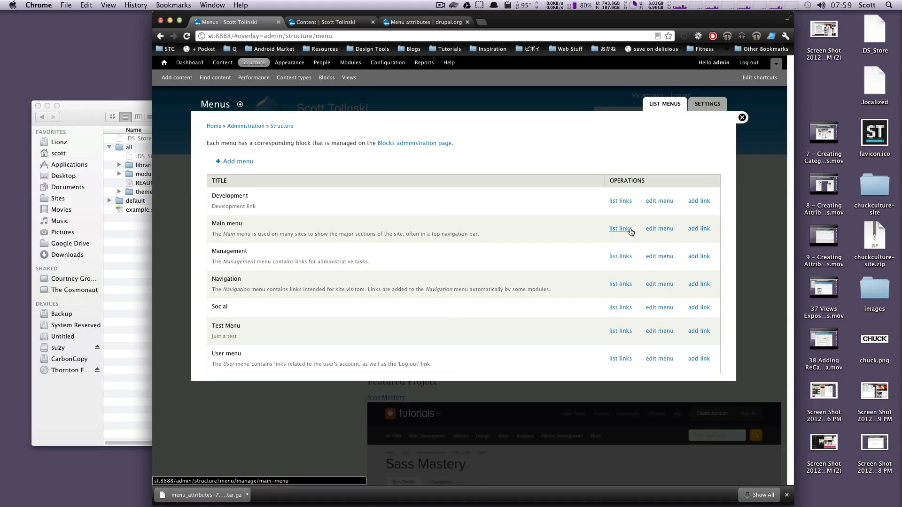
left_click(620, 228)
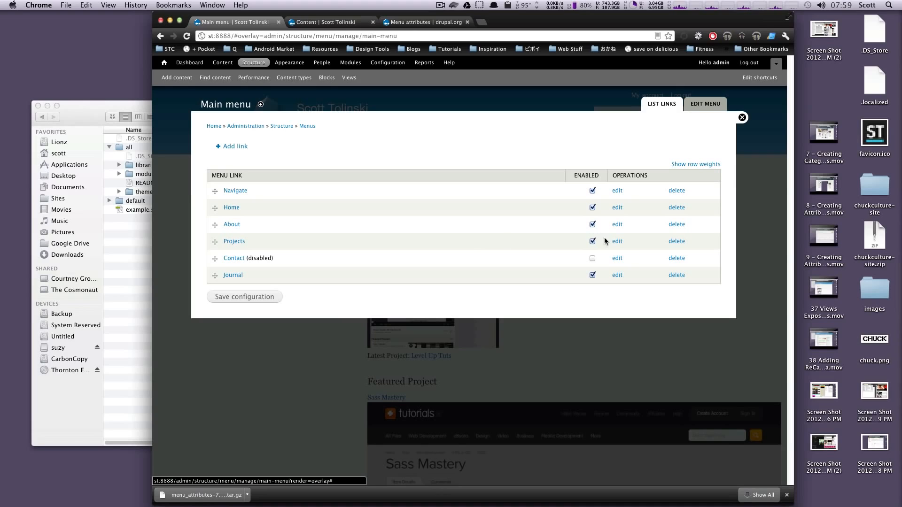
left_click(618, 241)
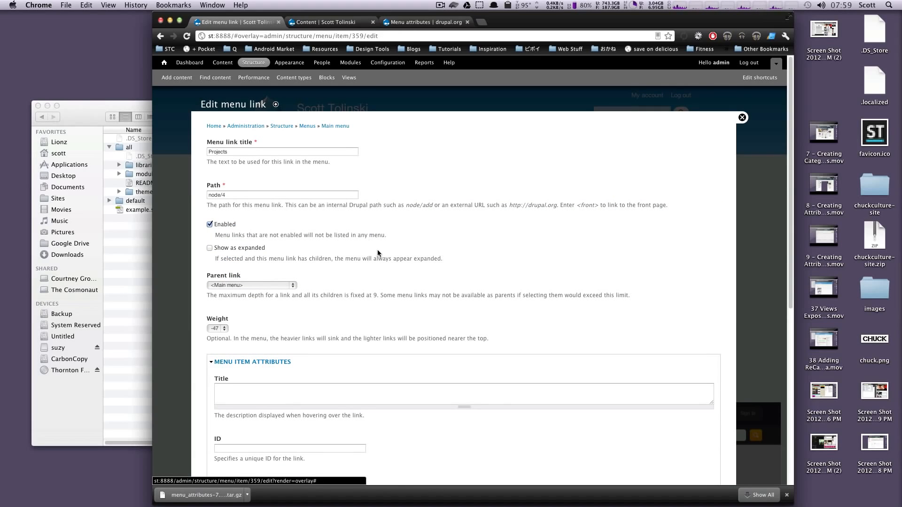
- Examine the Projects link's menu item attributes from Title through Style, including the Target options and Access Key
scroll(376, 249, "down", 5)
scroll(378, 259, "up", 5)
scroll(323, 357, "down", 6)
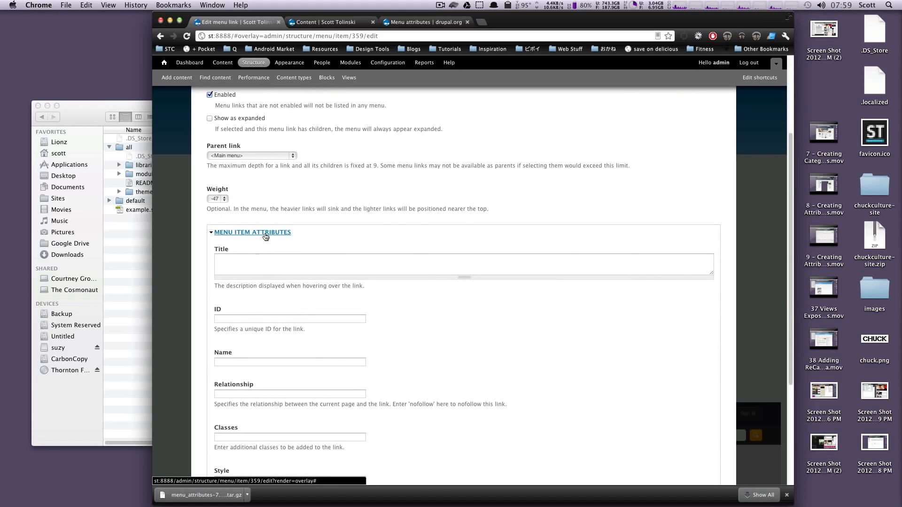
left_click(245, 232)
left_click(235, 362)
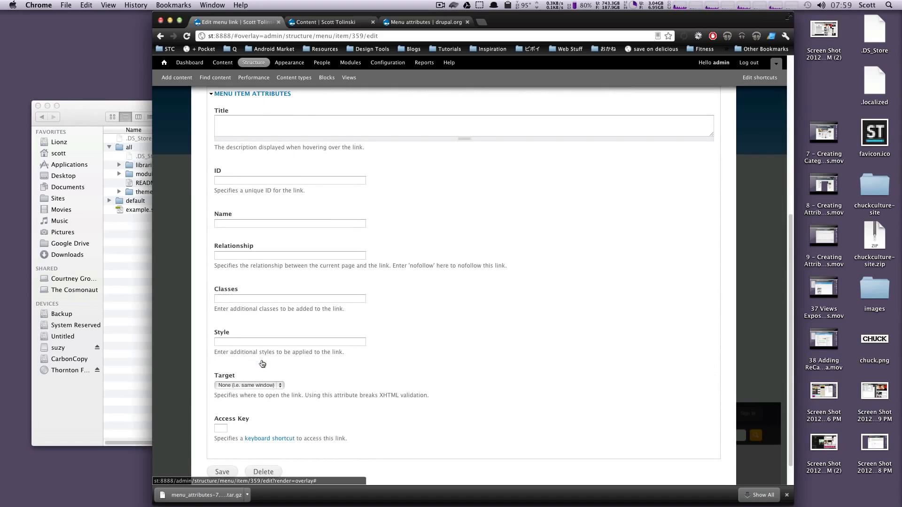
scroll(254, 165, "up", 2)
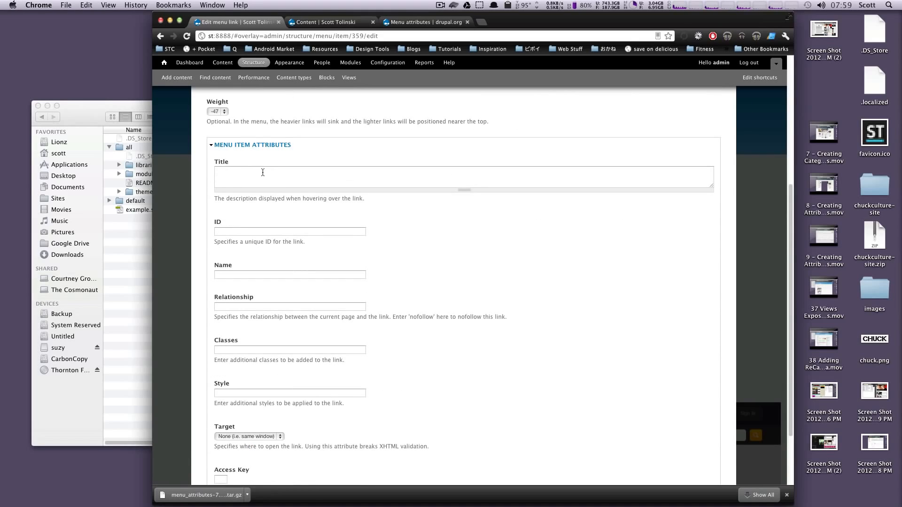
left_click(267, 179)
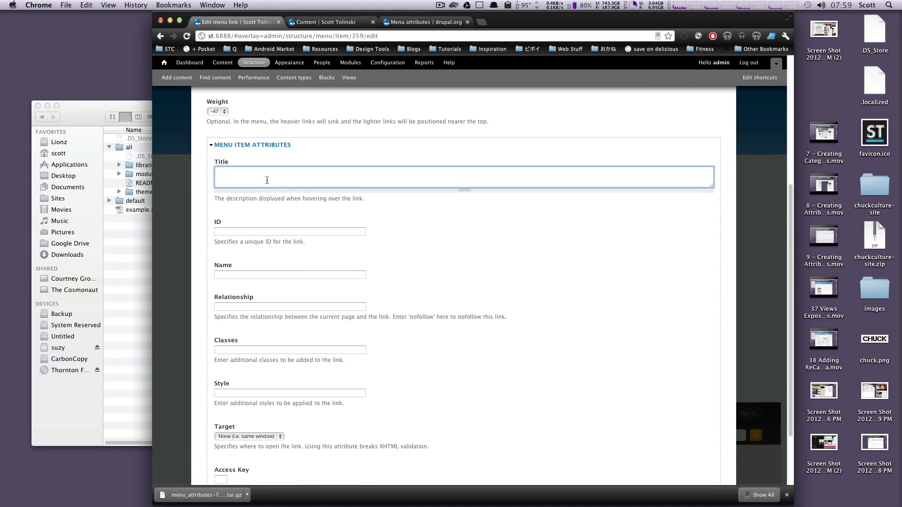
left_click(267, 230)
left_click(257, 275)
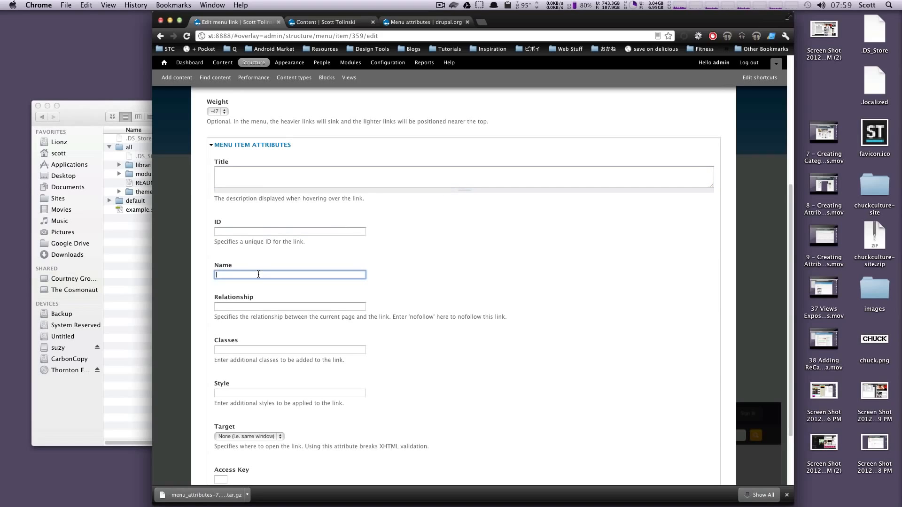
left_click(257, 308)
scroll(303, 320, "down", 1)
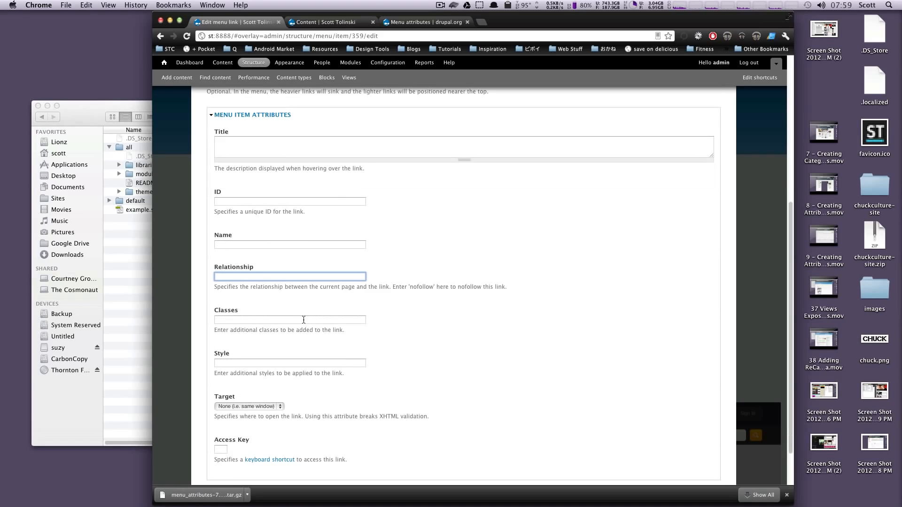
left_click(270, 316)
scroll(273, 318, "down", 1)
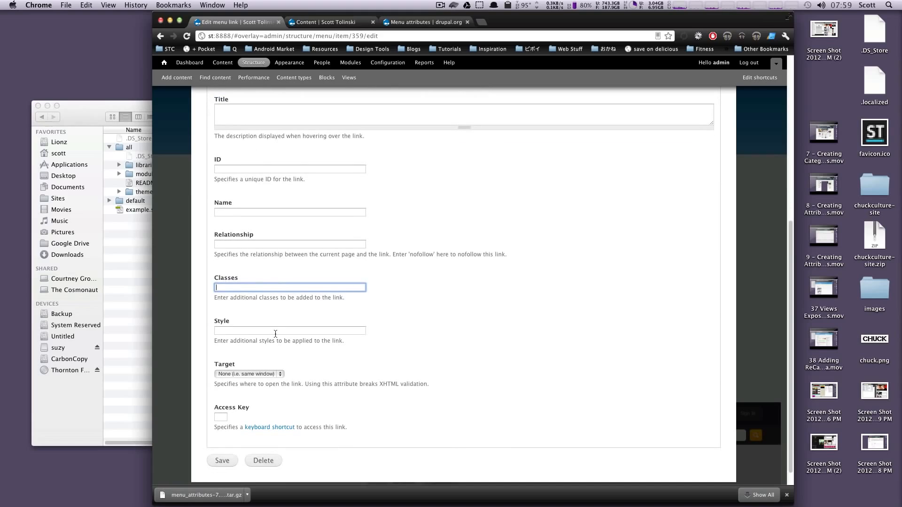
left_click(282, 331)
scroll(322, 338, "down", 1)
left_click(269, 273)
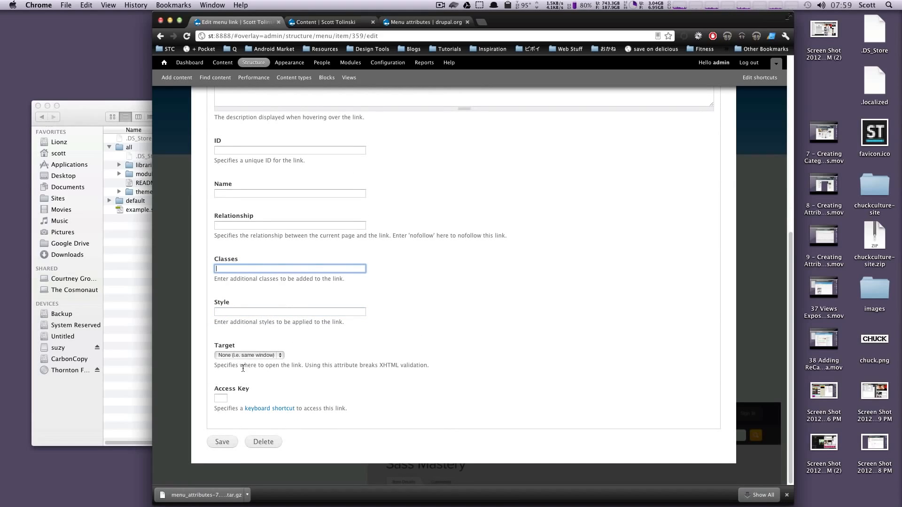
left_click(250, 355)
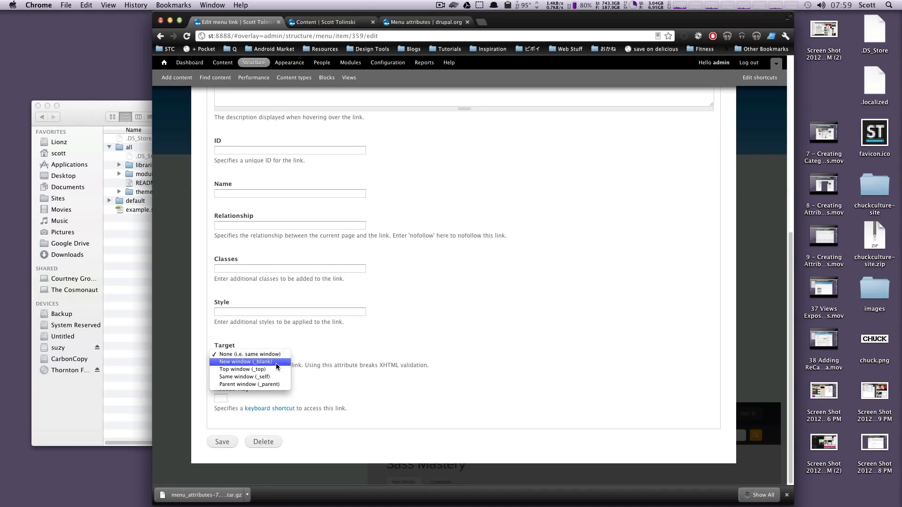
left_click(313, 336)
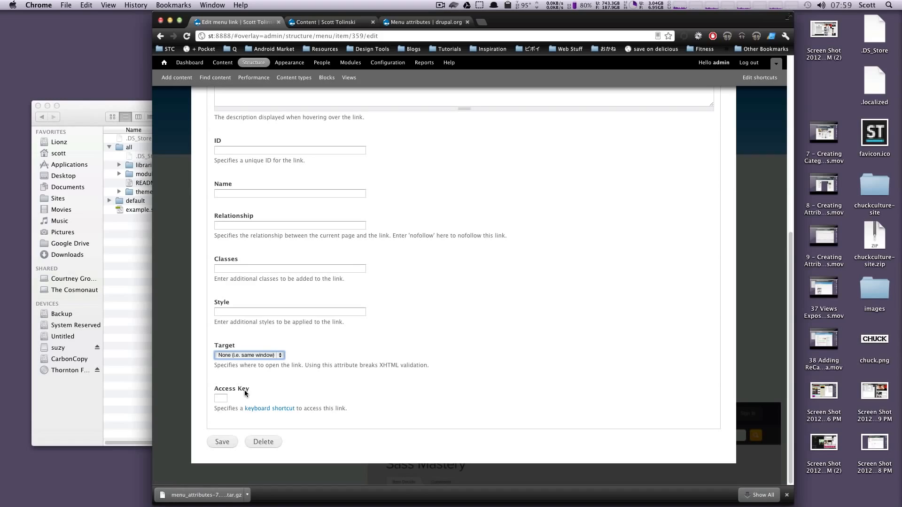
left_click_drag(246, 389, 199, 386)
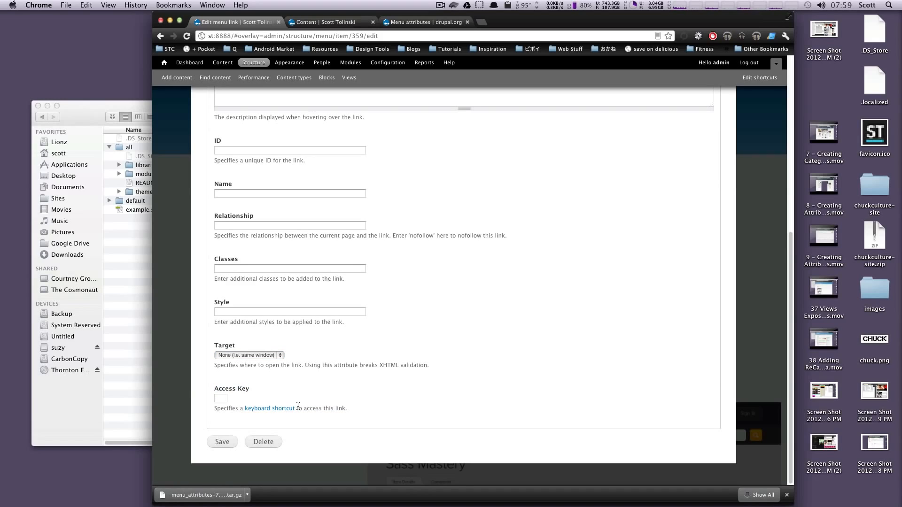
left_click(220, 398)
- Review the whole Projects link form again, checking the Relationship and Classes attribute fields
scroll(291, 263, "up", 10)
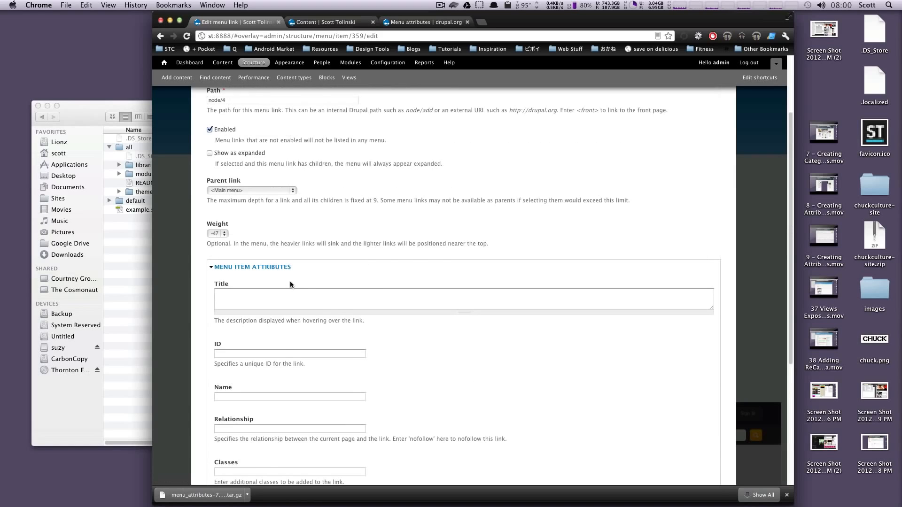
scroll(285, 285, "down", 4)
scroll(251, 263, "down", 3)
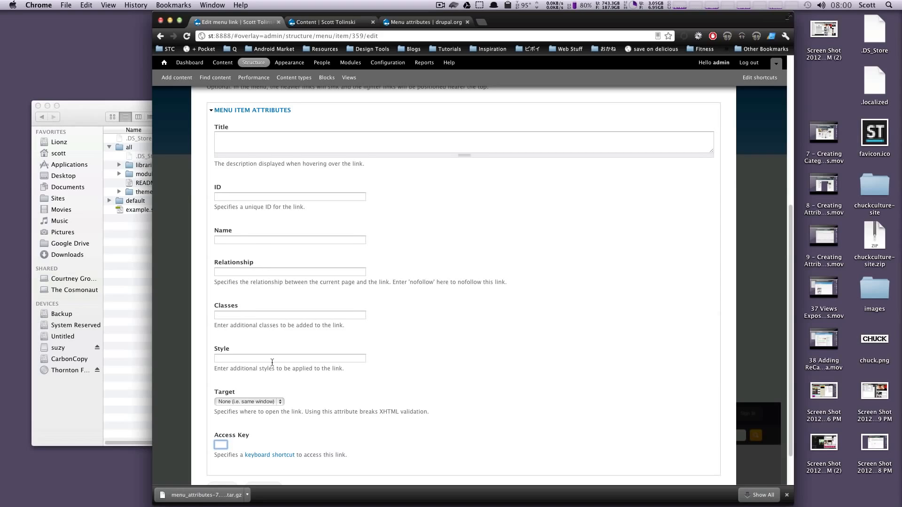
scroll(271, 378, "down", 1)
scroll(264, 343, "up", 3)
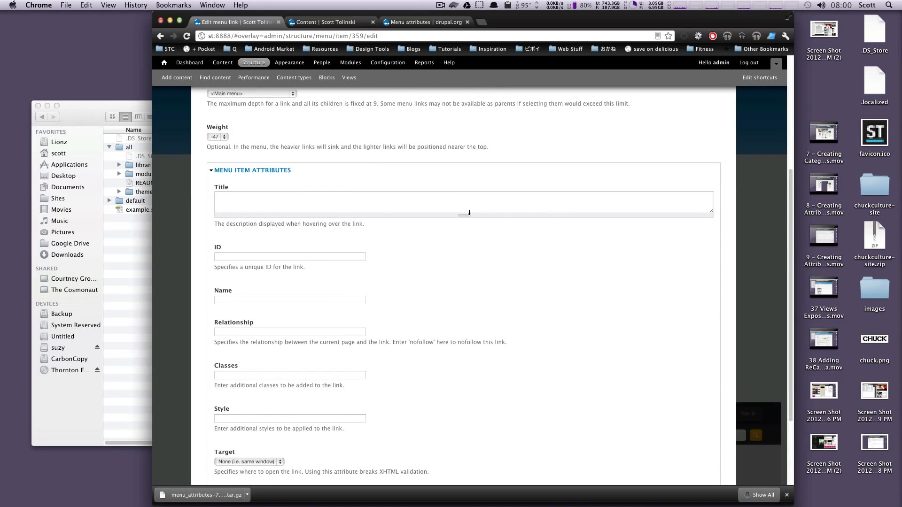
scroll(428, 243, "up", 5)
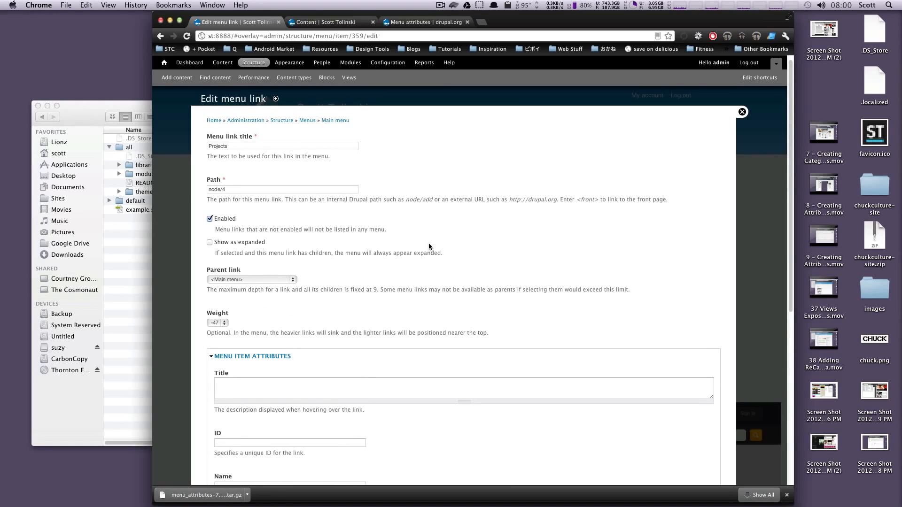
scroll(496, 339, "down", 7)
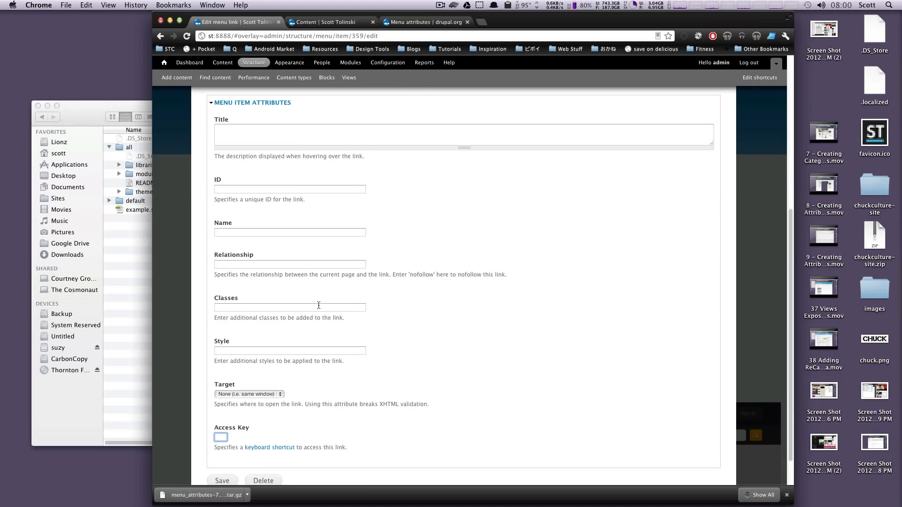
left_click(313, 307)
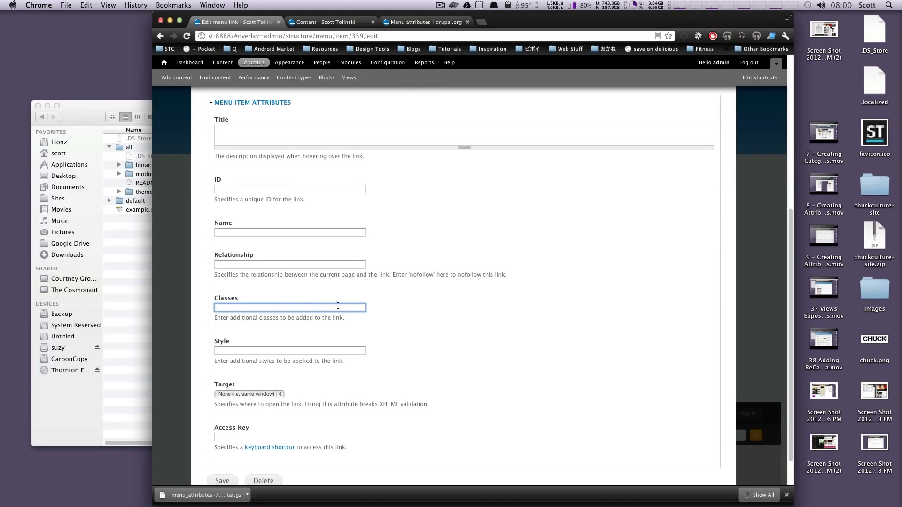
left_click(251, 308)
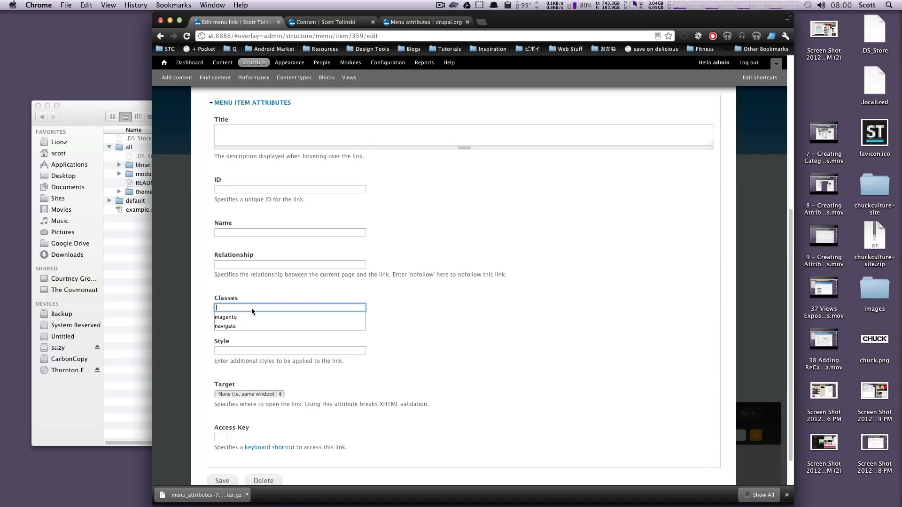
left_click(275, 258)
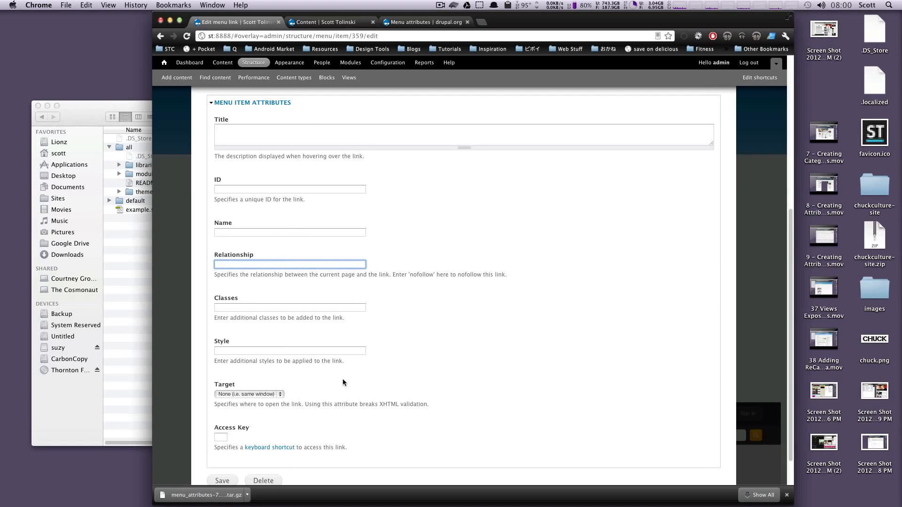
scroll(341, 382, "down", 2)
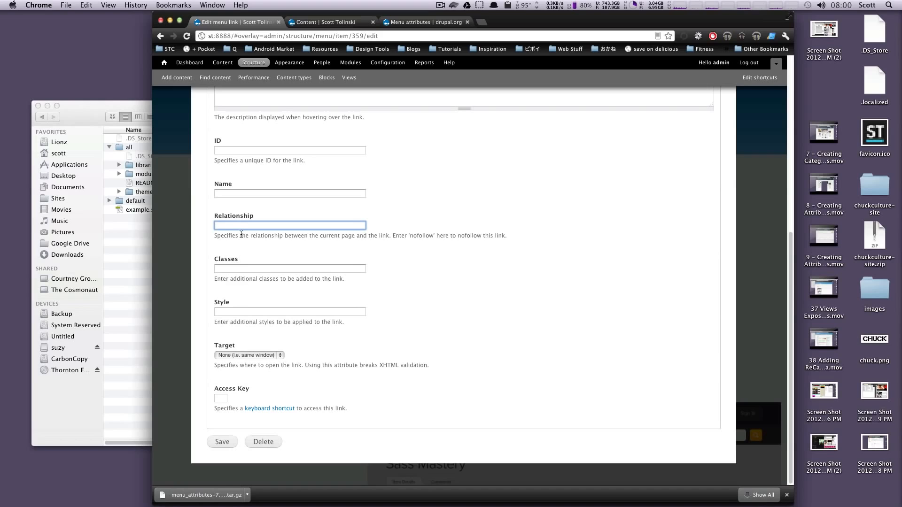
left_click(237, 269)
scroll(237, 269, "up", 10)
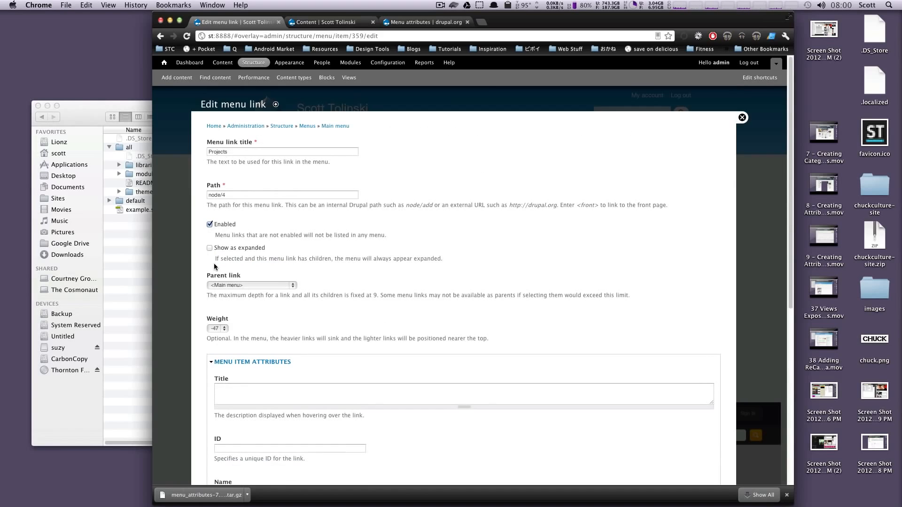
- Add the class "projects" to the Projects menu link, save it, and return to the home page
scroll(232, 256, "down", 10)
type("projects")
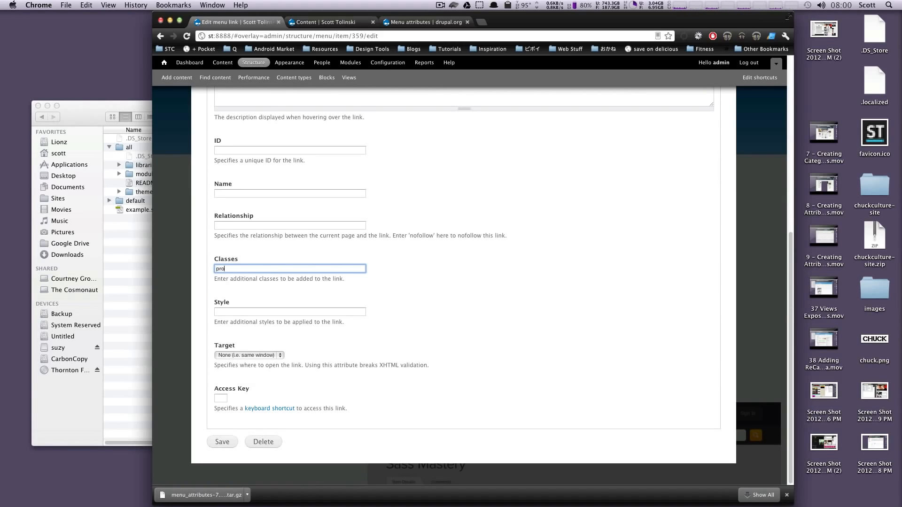
left_click(219, 442)
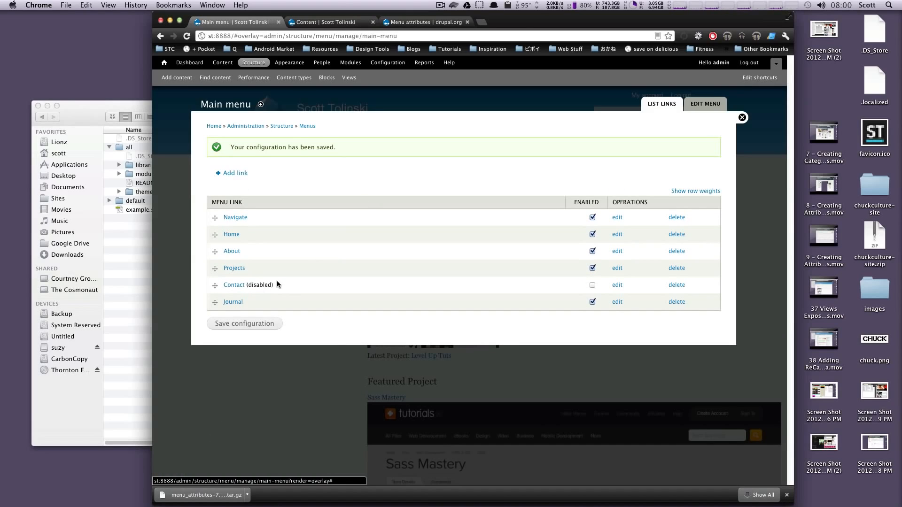
left_click(743, 117)
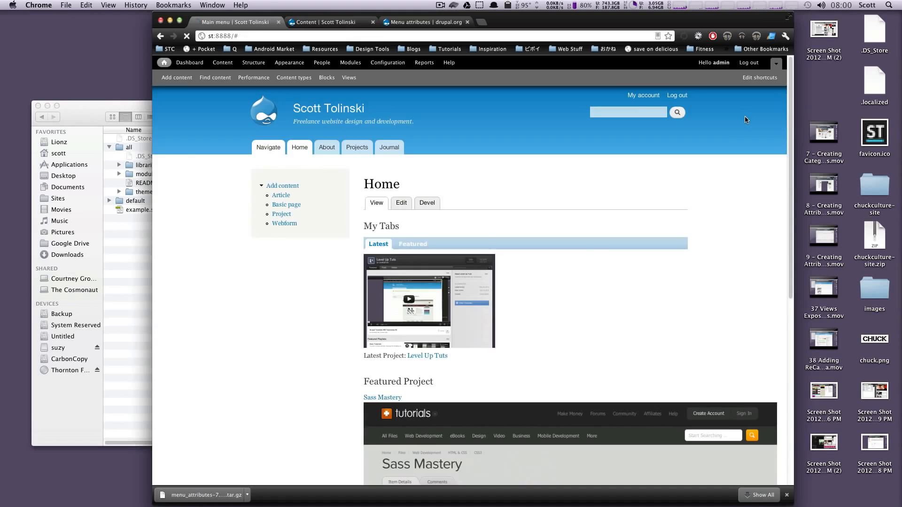
- Inspect the Projects tab's link element on the home page to check its class attribute in the HTML
right_click(356, 148)
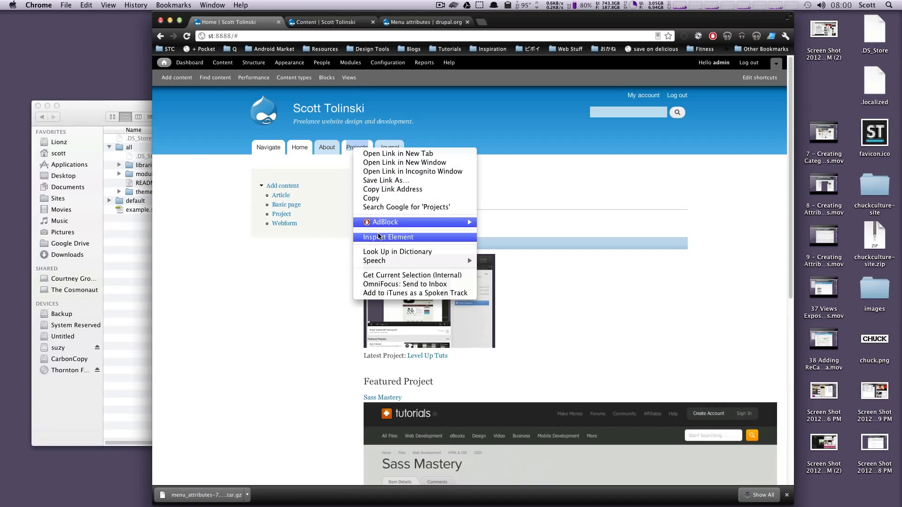
left_click(379, 236)
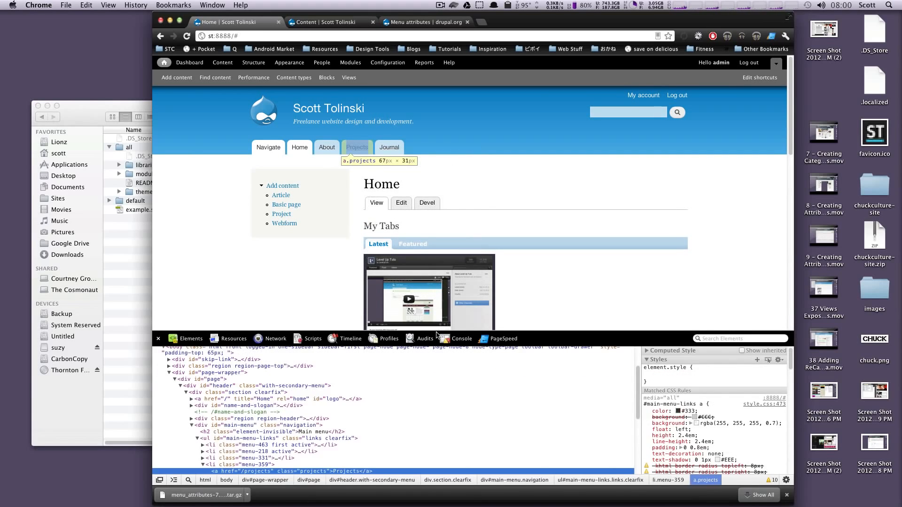
scroll(319, 419, "down", 2)
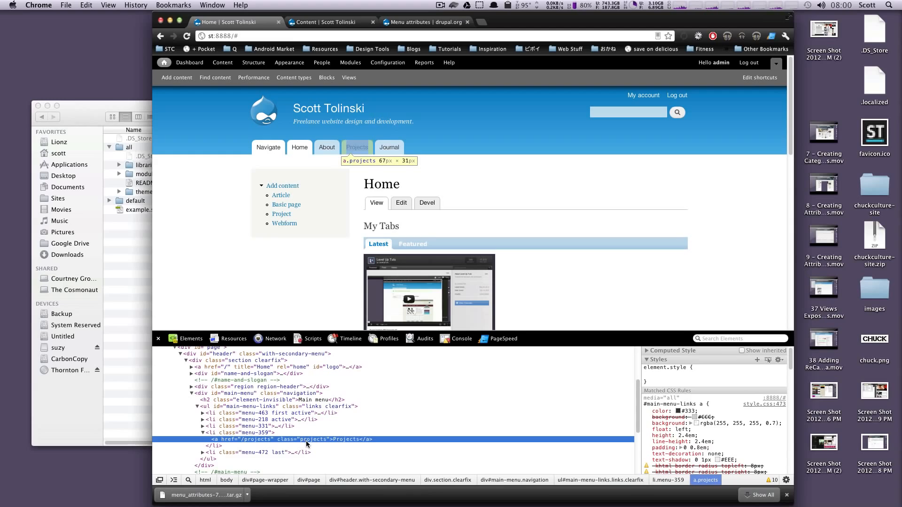
- Expand the About list item in the markup and compare its link with the Projects link inside the menu-359 item
left_click(203, 426)
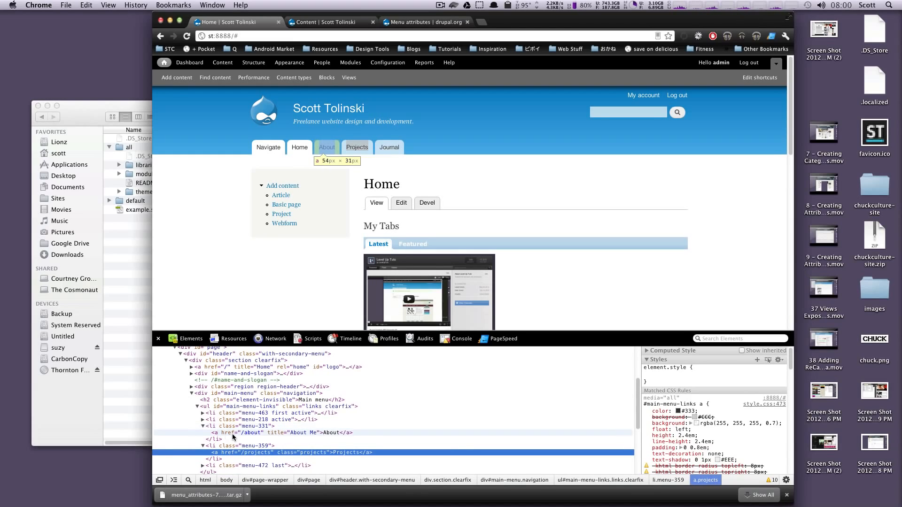
left_click(222, 432)
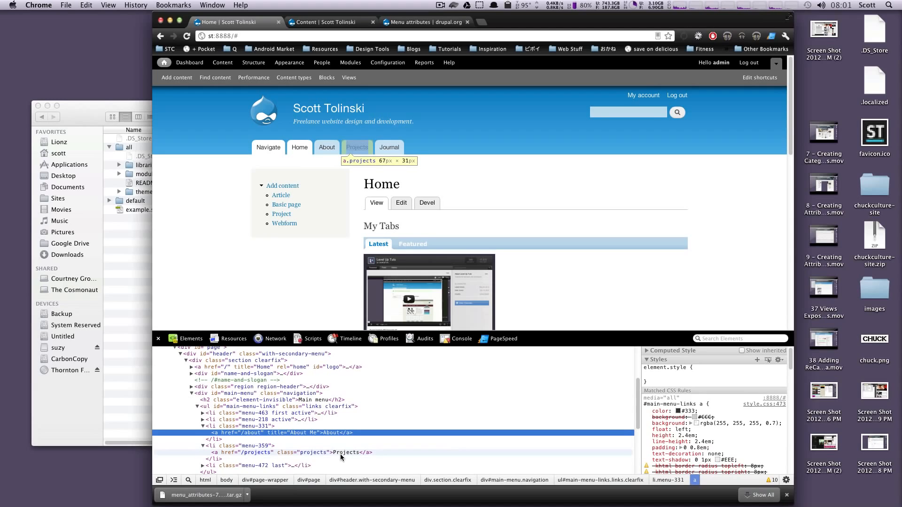
left_click(211, 447)
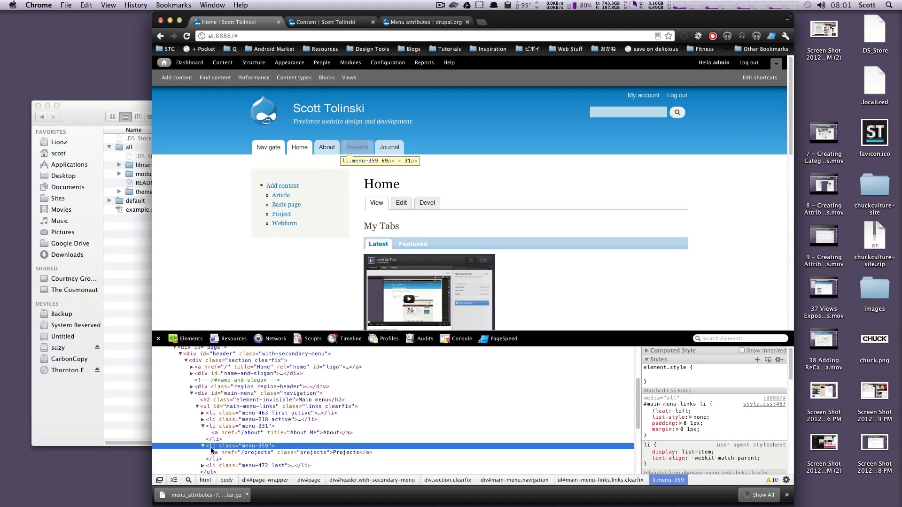
left_click(203, 446)
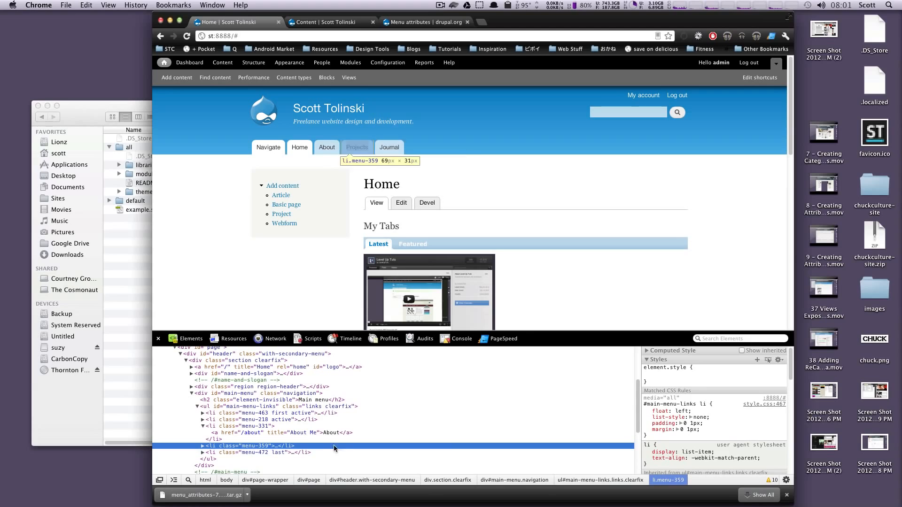
left_click(203, 446)
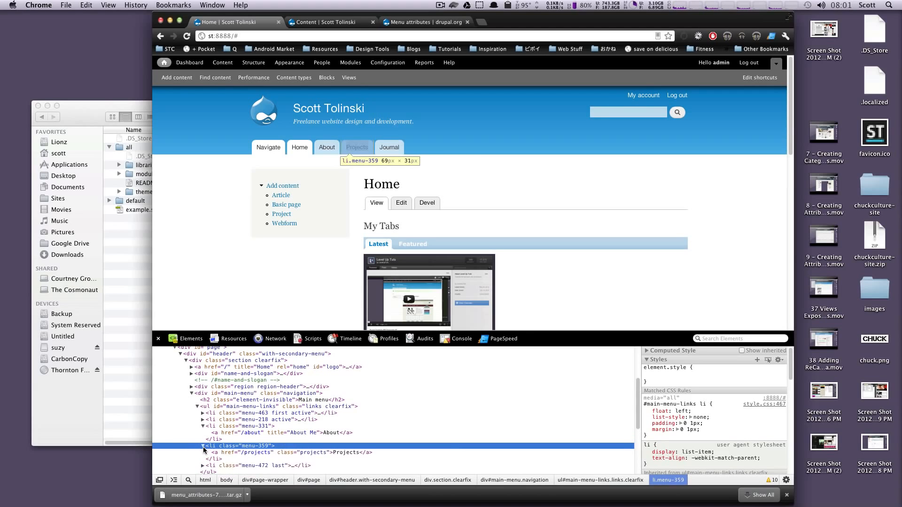
scroll(247, 460, "down", 4)
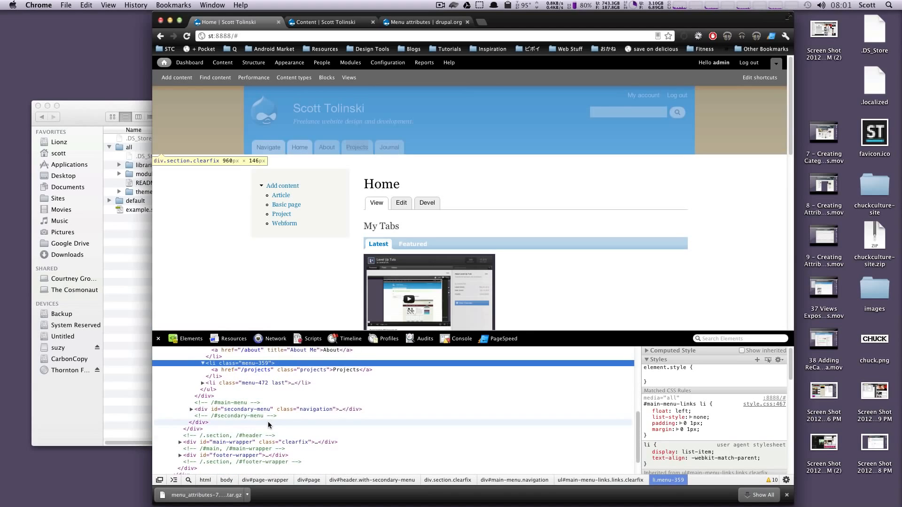
scroll(281, 422, "up", 5)
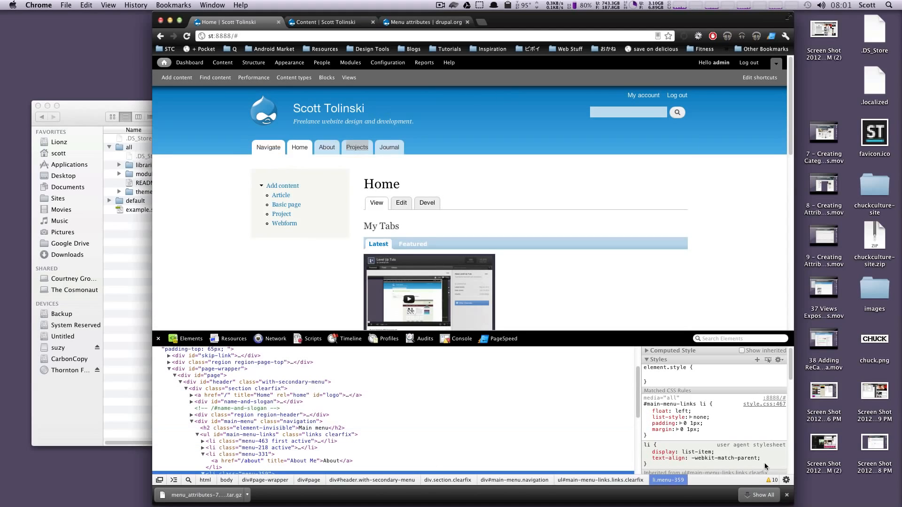
- Dismiss the browser's downloads bar and clear the Projects text selection on the page
left_click(787, 495)
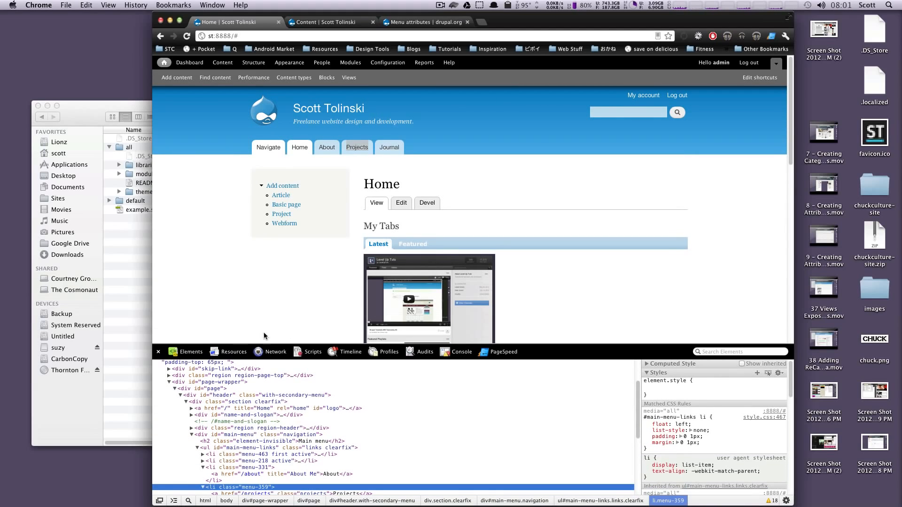
left_click(269, 292)
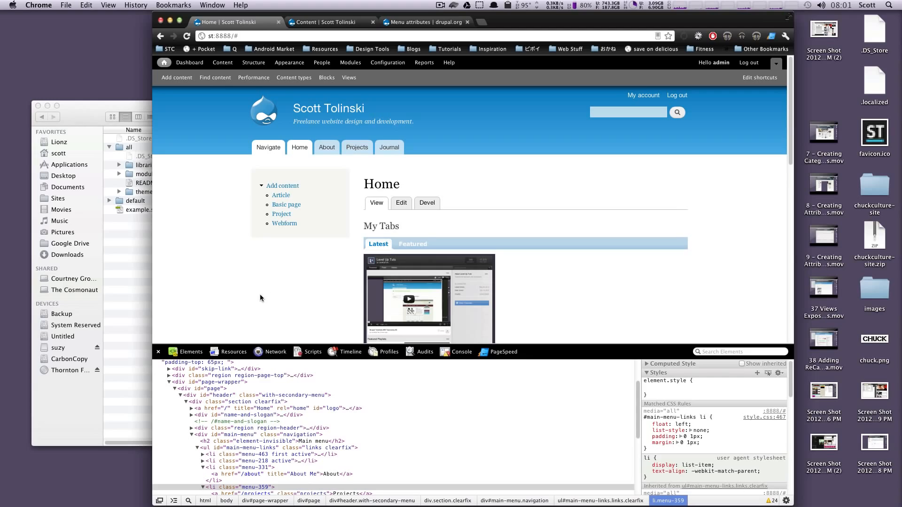